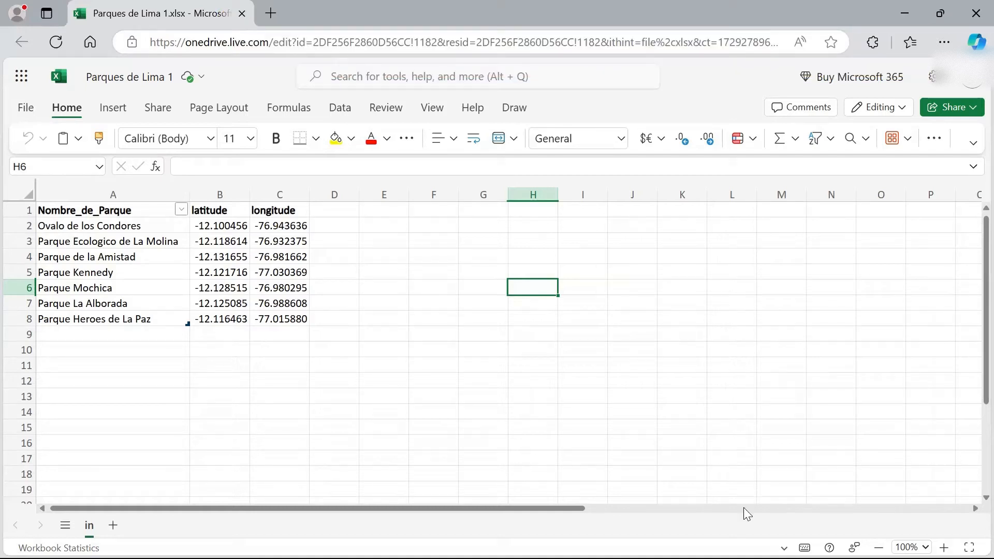
Step: Switch to File Explorer and select the Parques de Lima_csv file in the GIS_Documents folder
{"action": "mouse_move", "coordinate": [505, 558]}
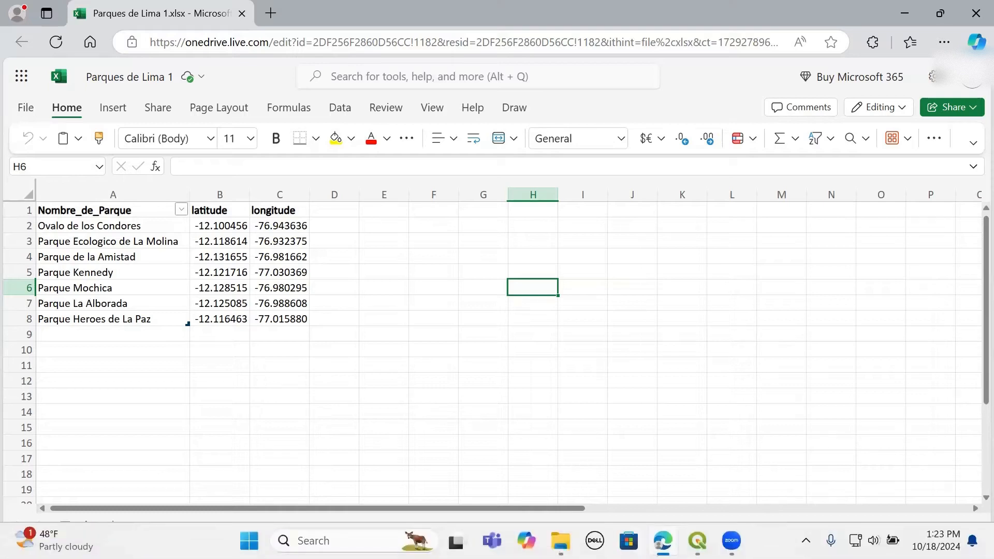
{"action": "mouse_move", "coordinate": [560, 541]}
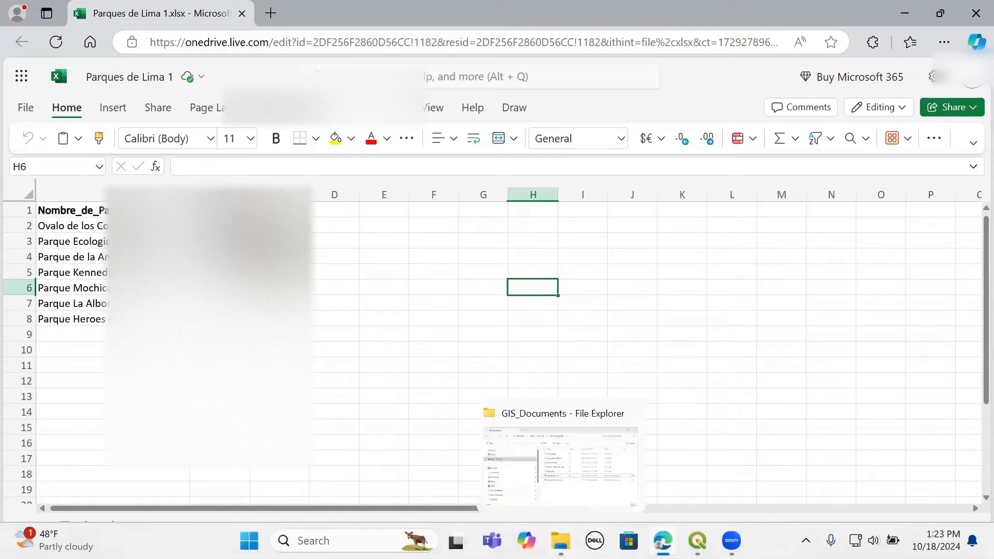
{"action": "left_click", "coordinate": [570, 464]}
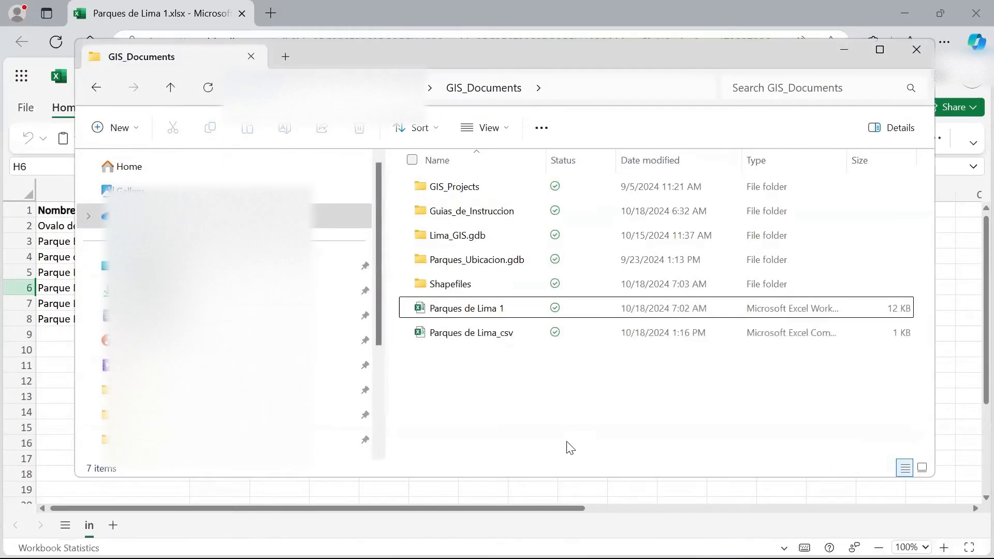
{"action": "left_click", "coordinate": [514, 340]}
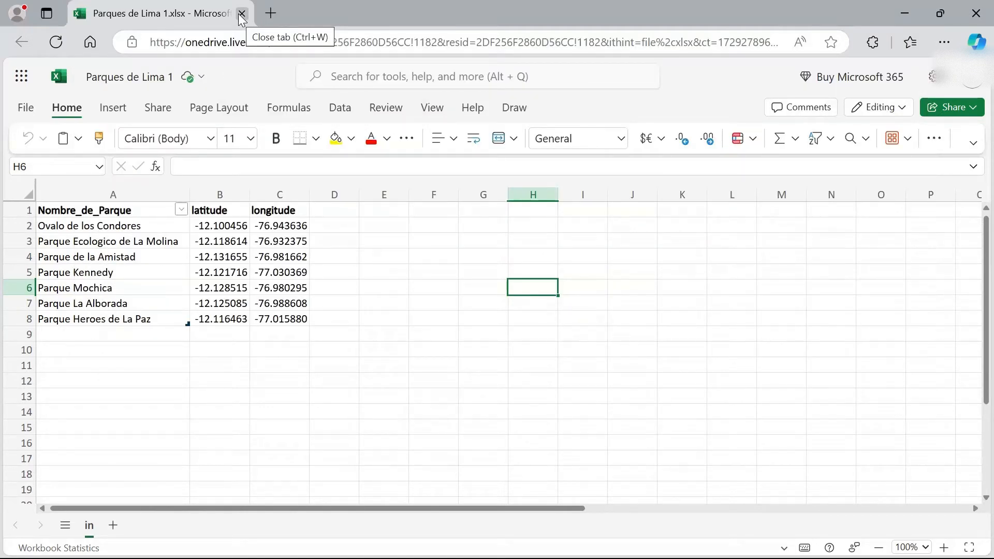
Step: Close the Parques de Lima 1 workbook and switch to QGIS
{"action": "left_click", "coordinate": [241, 14]}
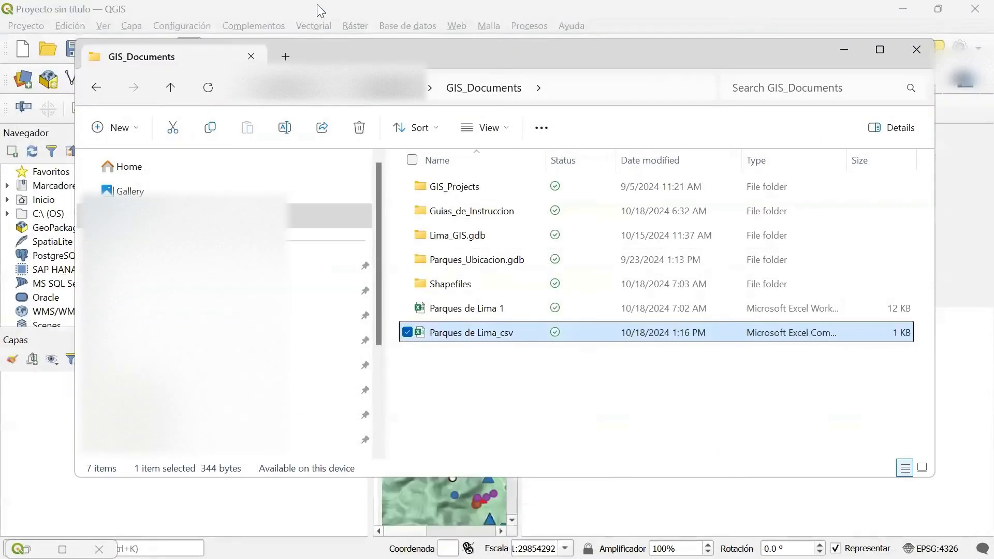
{"action": "left_click", "coordinate": [323, 9]}
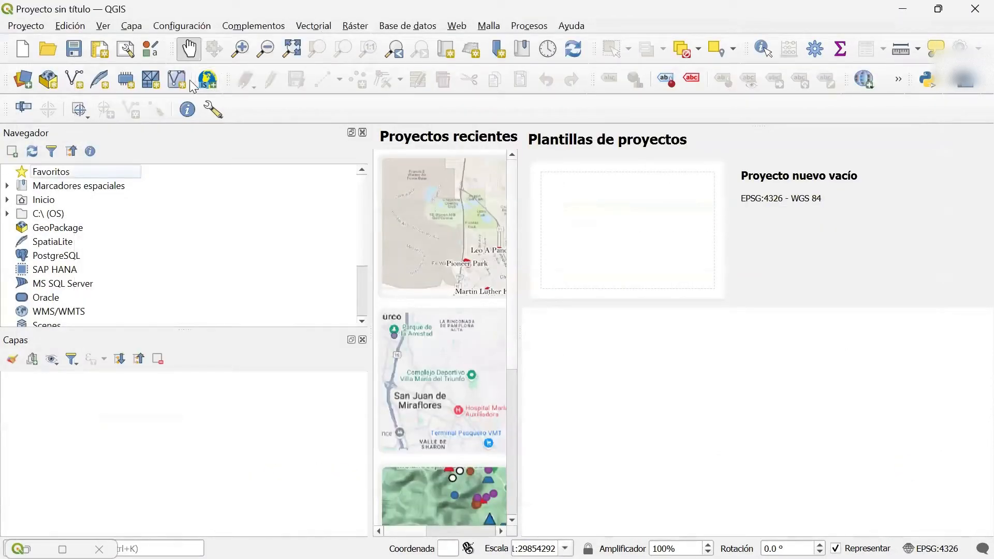
Step: Open the Data Source Manager and choose Parques de Lima_csv from the GIS_Documents folder as the delimited text source
{"action": "left_click", "coordinate": [25, 83]}
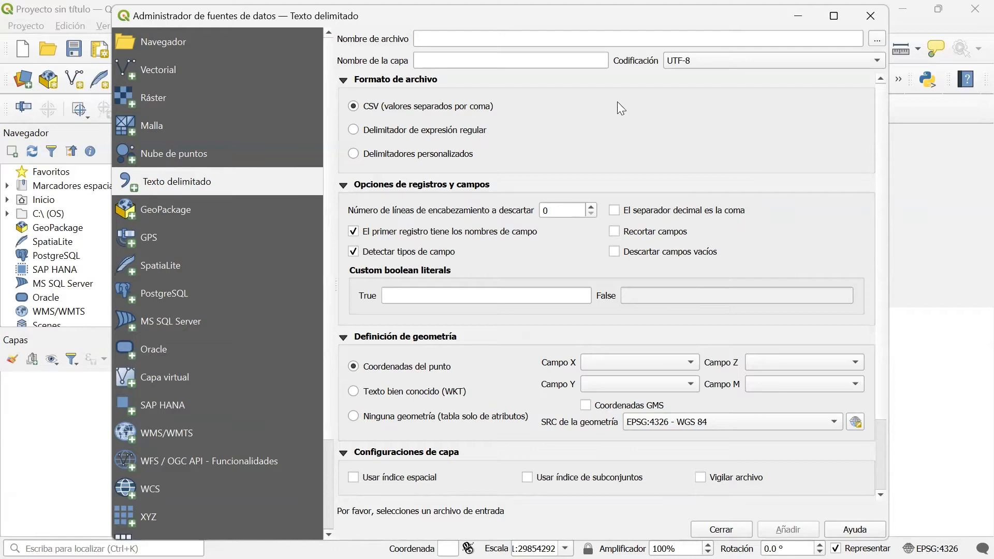
{"action": "left_click", "coordinate": [878, 42]}
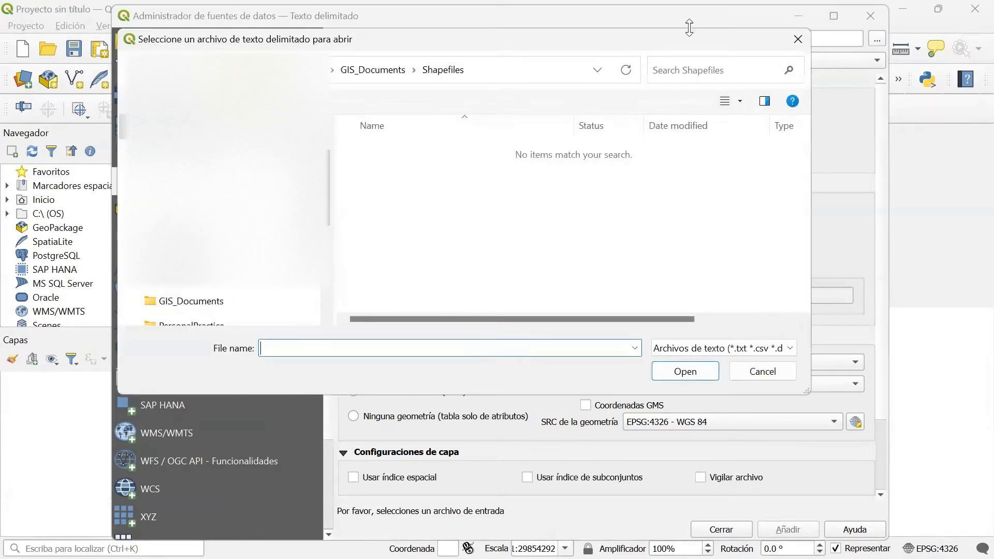
{"action": "left_click", "coordinate": [381, 73]}
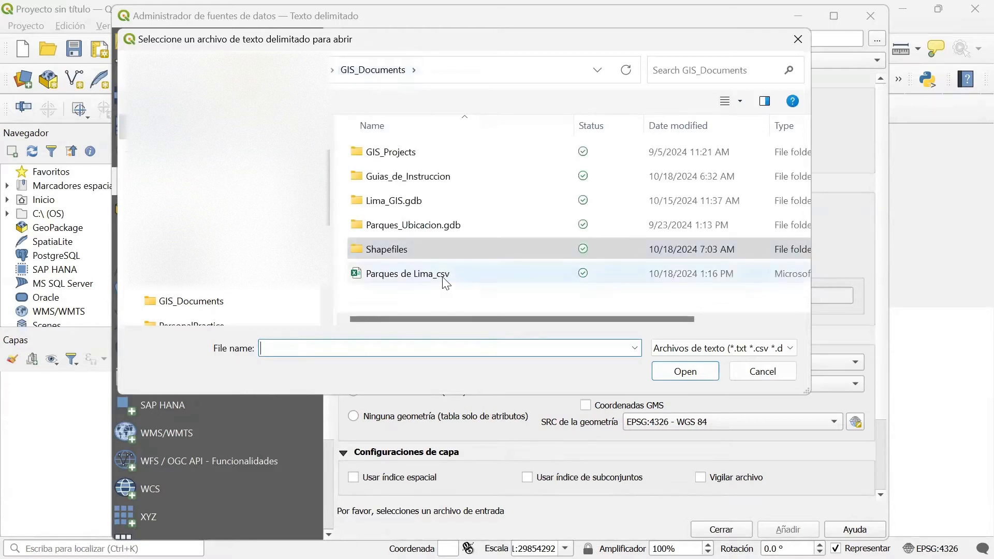
{"action": "left_click", "coordinate": [729, 255]}
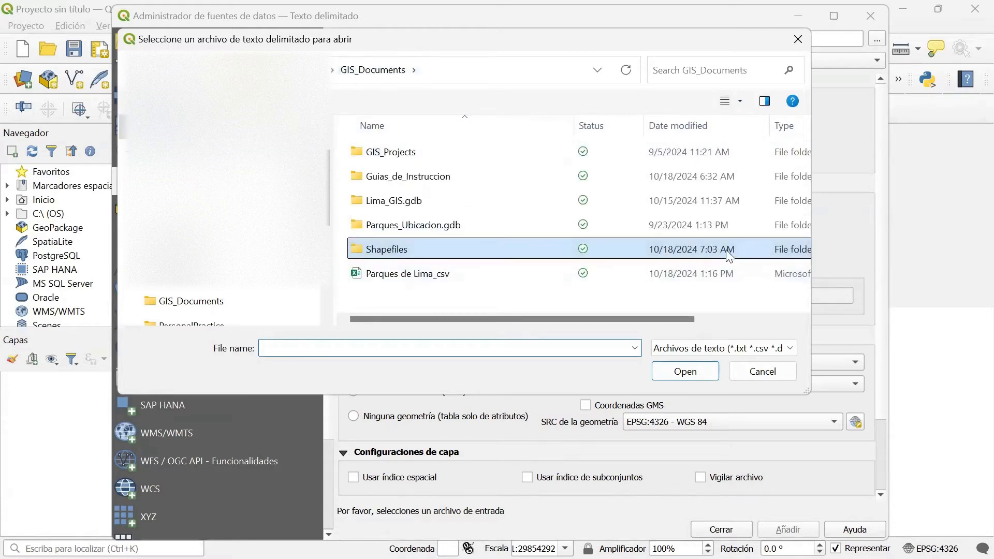
{"action": "left_click_drag", "start_coordinate": [659, 318], "coordinate": [769, 312]}
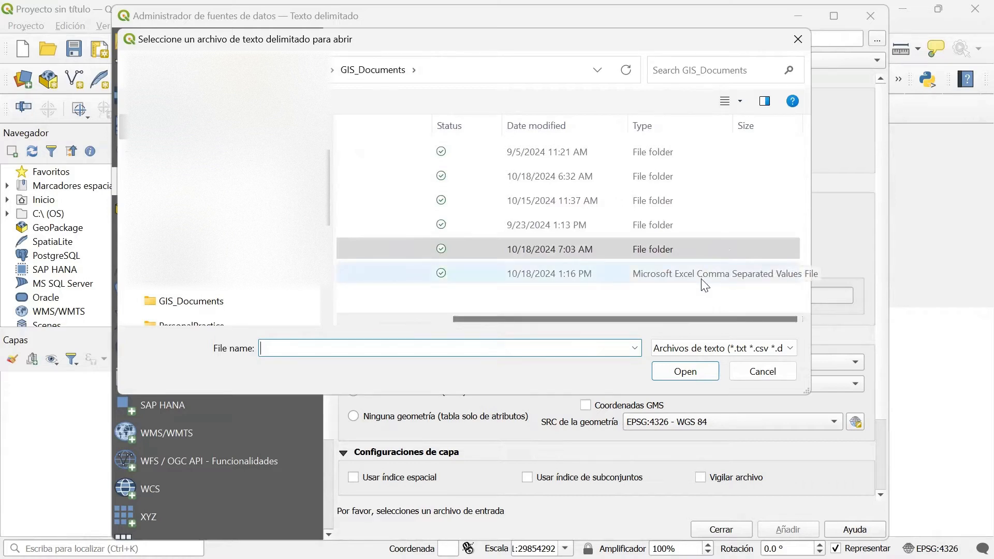
{"action": "left_click_drag", "start_coordinate": [647, 320], "coordinate": [427, 300]}
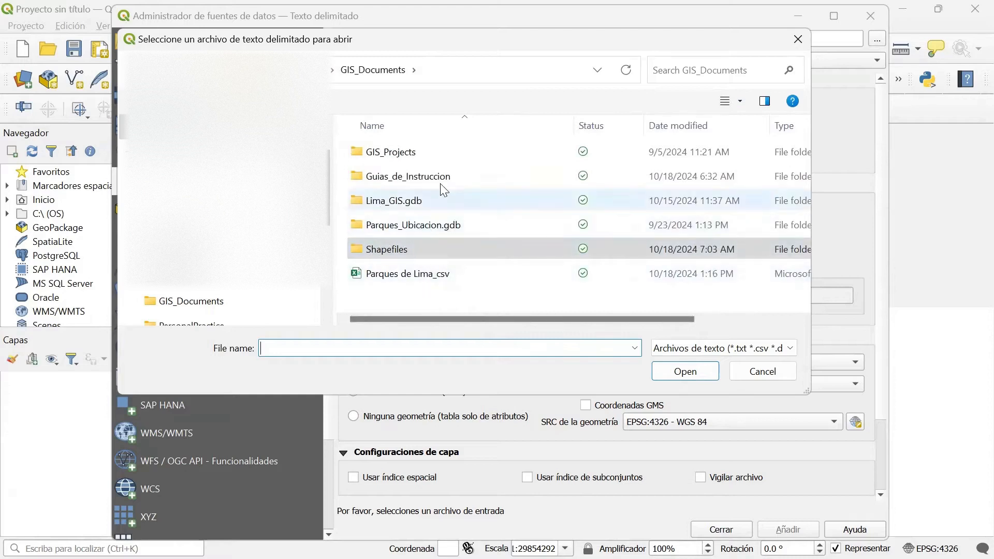
{"action": "left_click", "coordinate": [406, 277]}
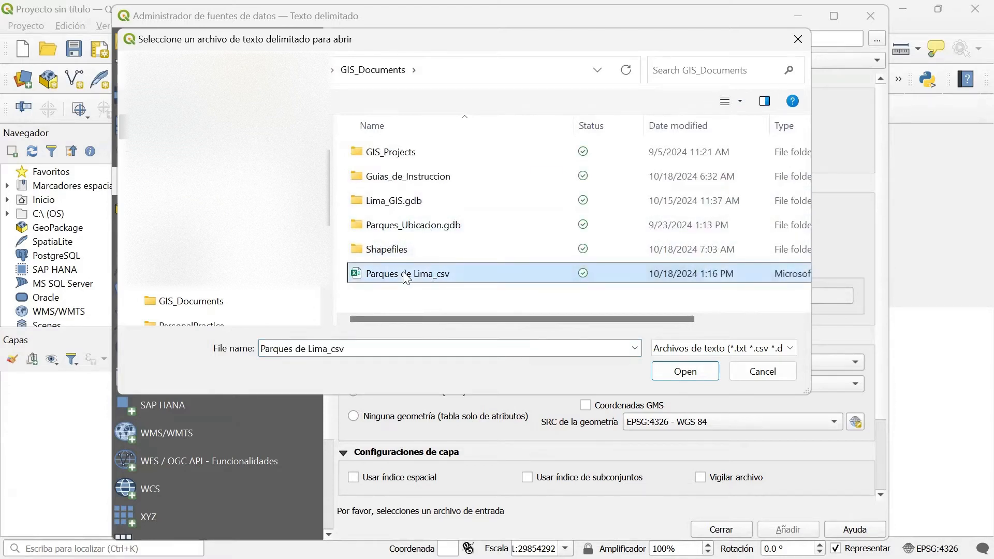
{"action": "double_click", "coordinate": [406, 274]}
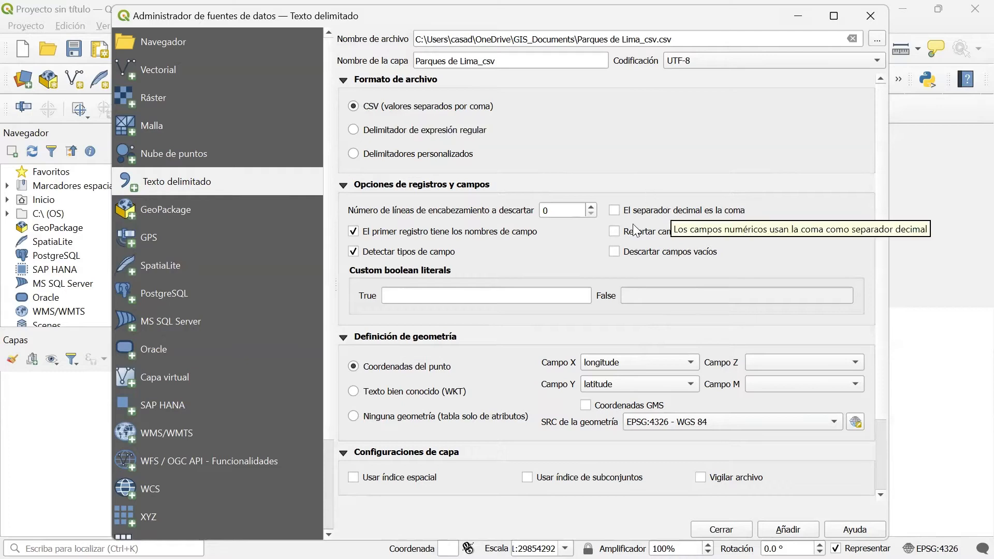
Step: Add the CSV as a point layer with longitude as X, latitude as Y and the project CRS EPSG:4326 - WGS 84
{"action": "scroll", "coordinate": [503, 187], "scroll_direction": "down", "scroll_amount": 1}
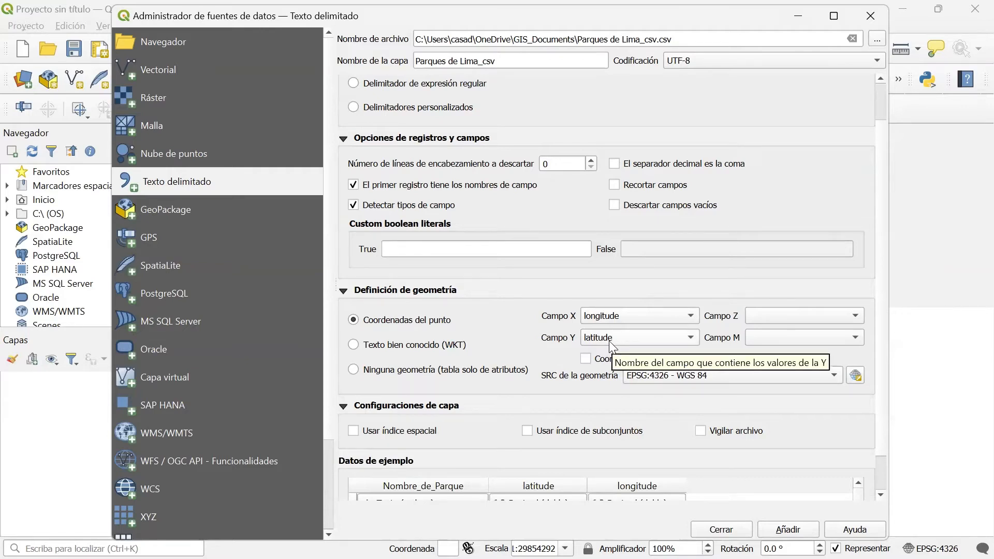
{"action": "scroll", "coordinate": [696, 386], "scroll_direction": "down", "scroll_amount": 3}
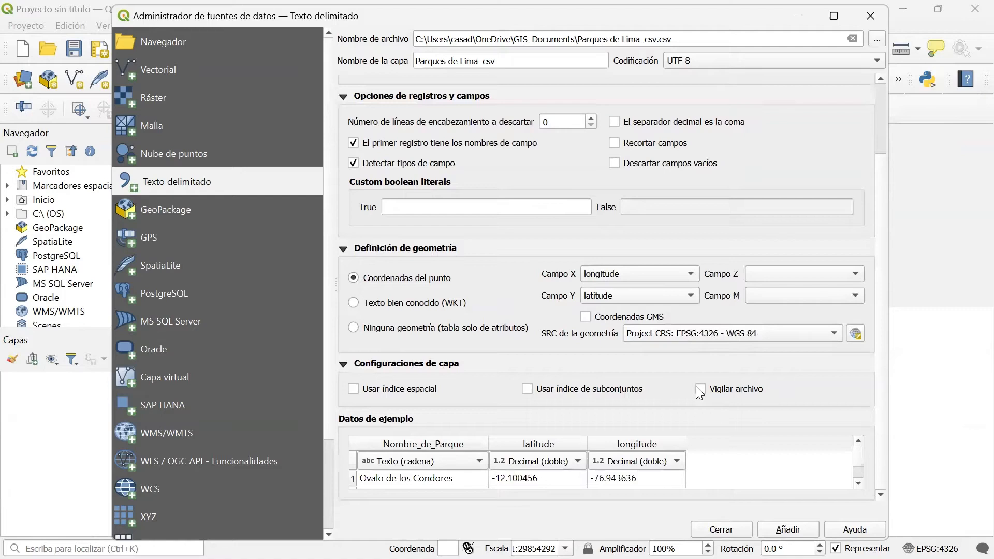
{"action": "scroll", "coordinate": [771, 456], "scroll_direction": "down", "scroll_amount": 1}
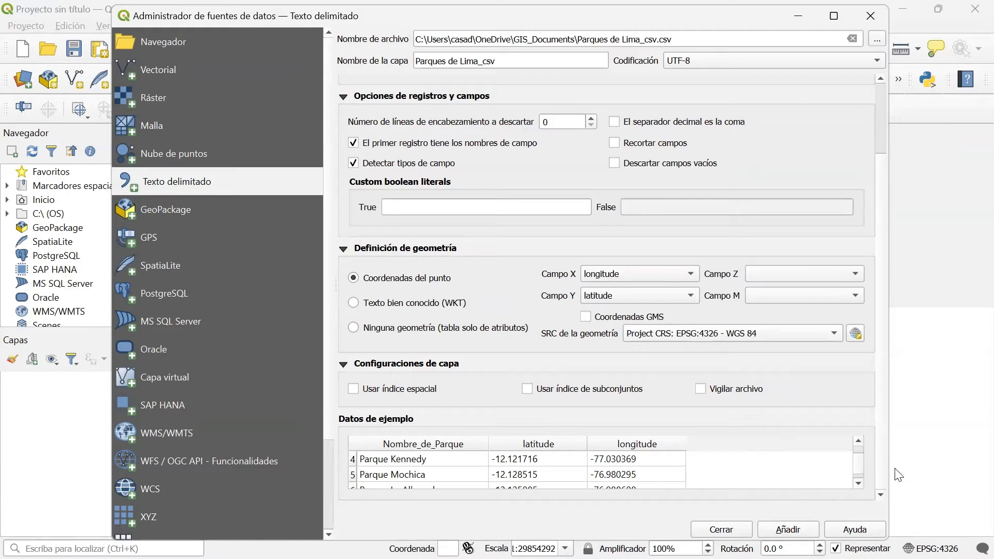
{"action": "scroll", "coordinate": [563, 332], "scroll_direction": "up", "scroll_amount": 3}
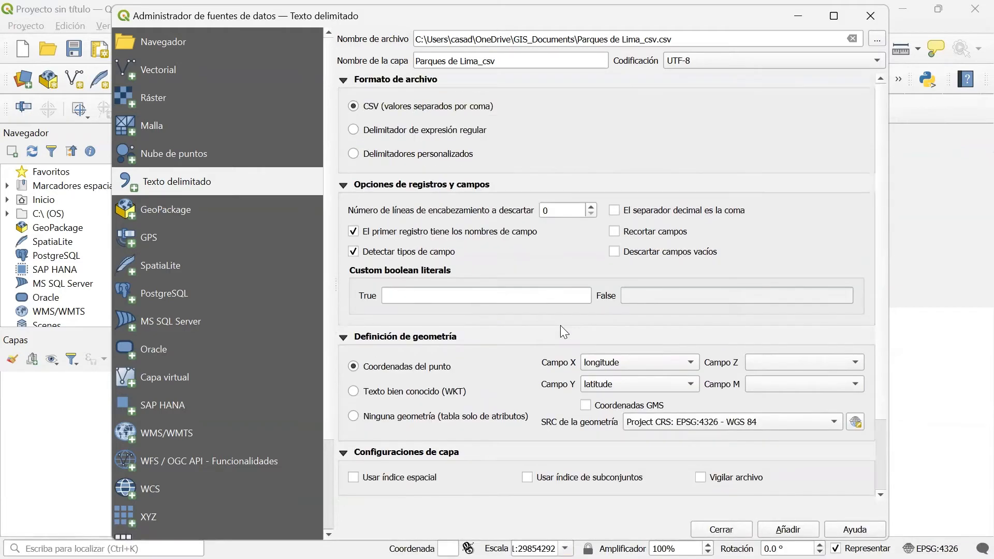
{"action": "scroll", "coordinate": [563, 331], "scroll_direction": "down", "scroll_amount": 3}
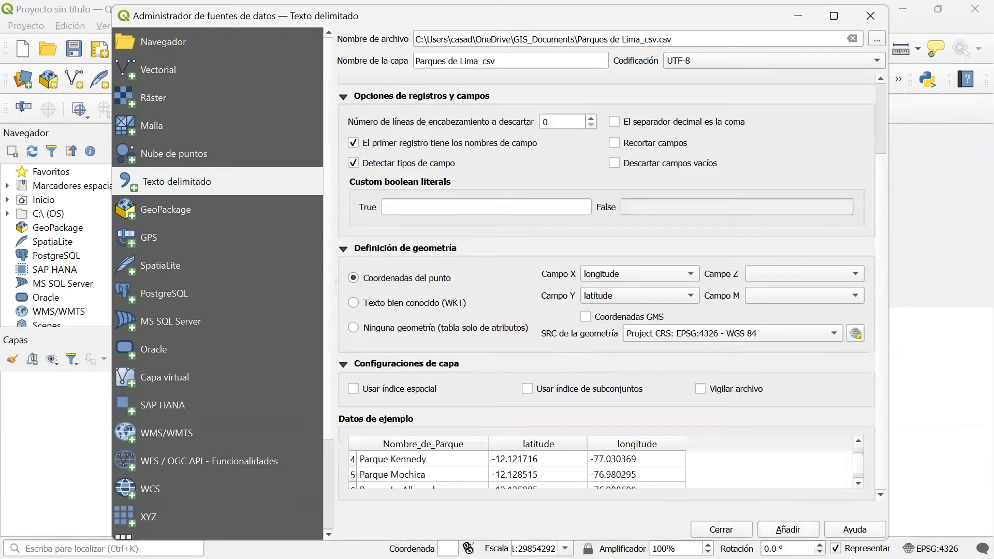
{"action": "left_click", "coordinate": [788, 530]}
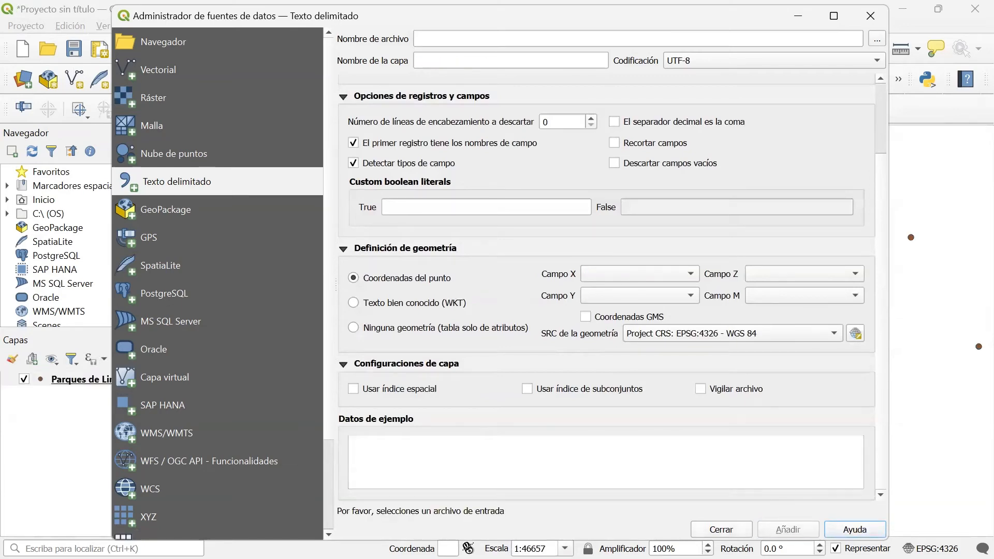
{"action": "left_click", "coordinate": [721, 530]}
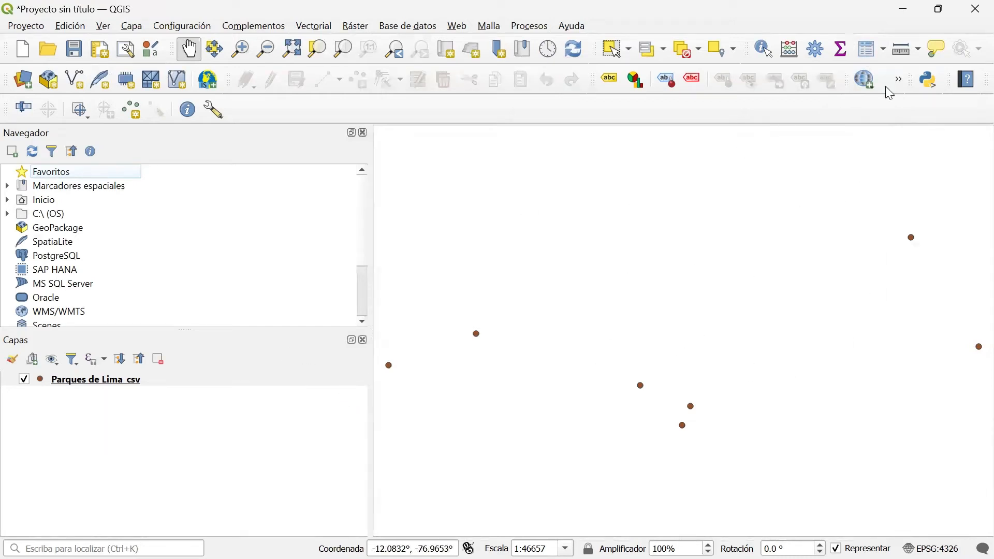
Step: Add the Google Road basemap to the project from the QuickMapServices providers
{"action": "left_click", "coordinate": [861, 80]}
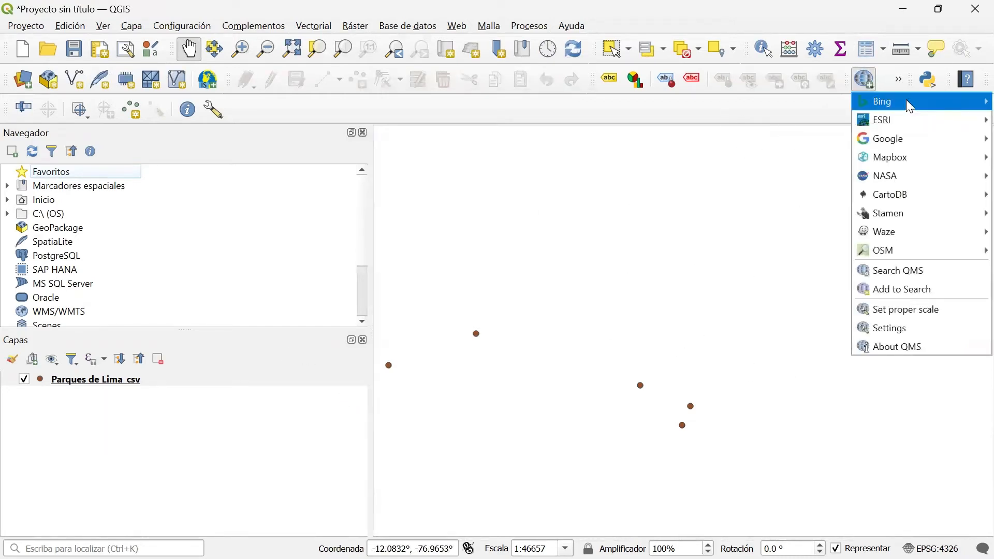
{"action": "mouse_move", "coordinate": [895, 108]}
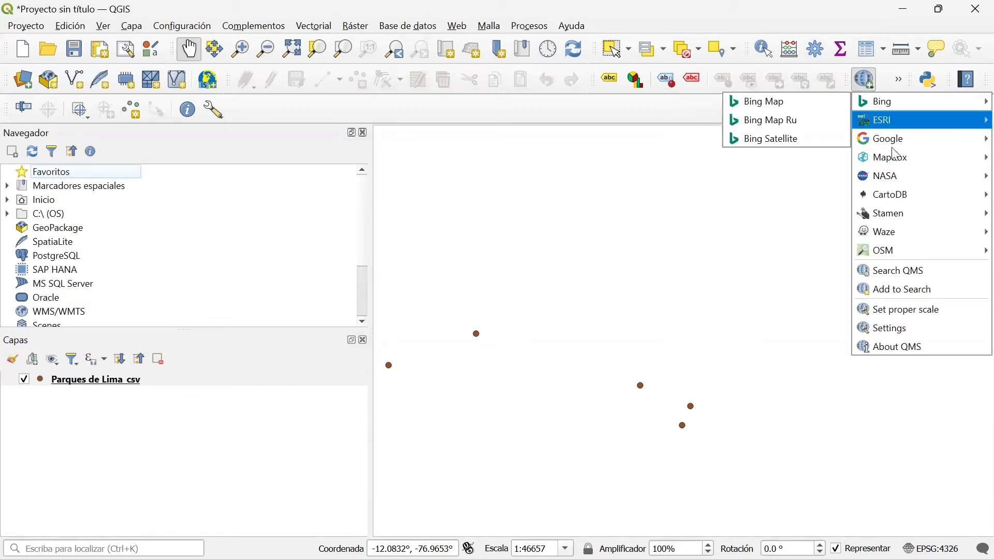
{"action": "mouse_move", "coordinate": [897, 138]}
{"action": "left_click", "coordinate": [764, 176]}
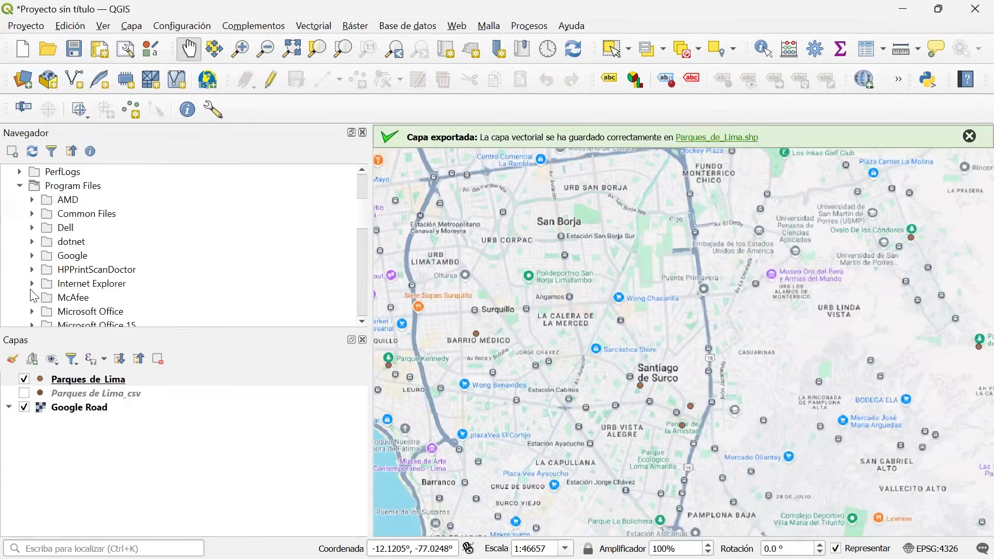
Step: Collapse the Program Files folder in the browser tree and make the Parques de Lima_csv layer visible
{"action": "scroll", "coordinate": [31, 284], "scroll_direction": "down", "scroll_amount": 2}
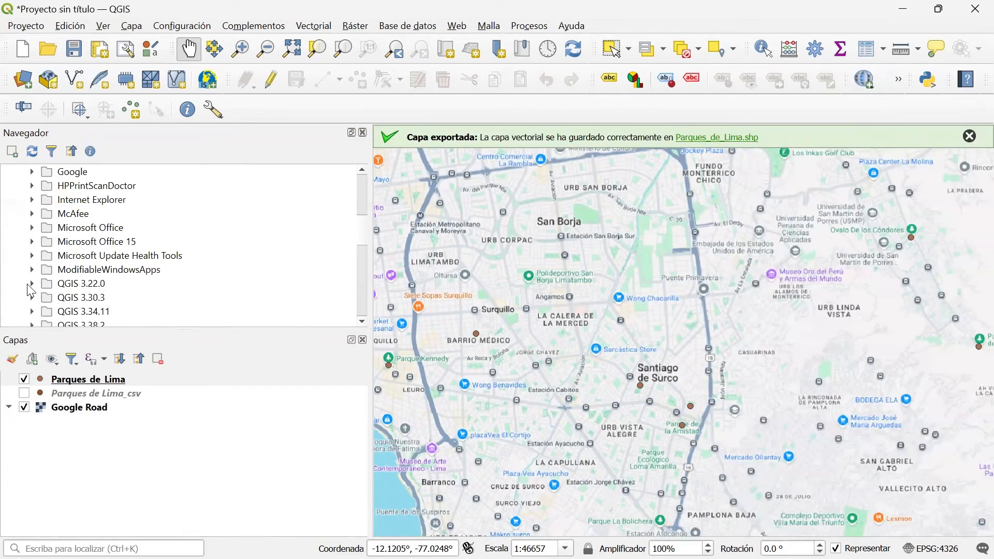
{"action": "scroll", "coordinate": [33, 259], "scroll_direction": "up", "scroll_amount": 3}
{"action": "left_click", "coordinate": [20, 228]}
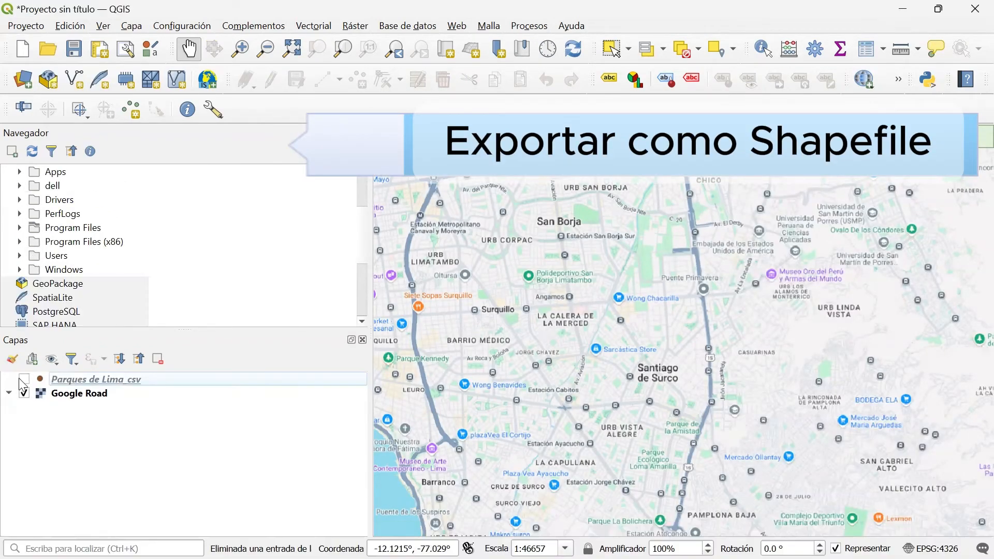
{"action": "left_click", "coordinate": [24, 380]}
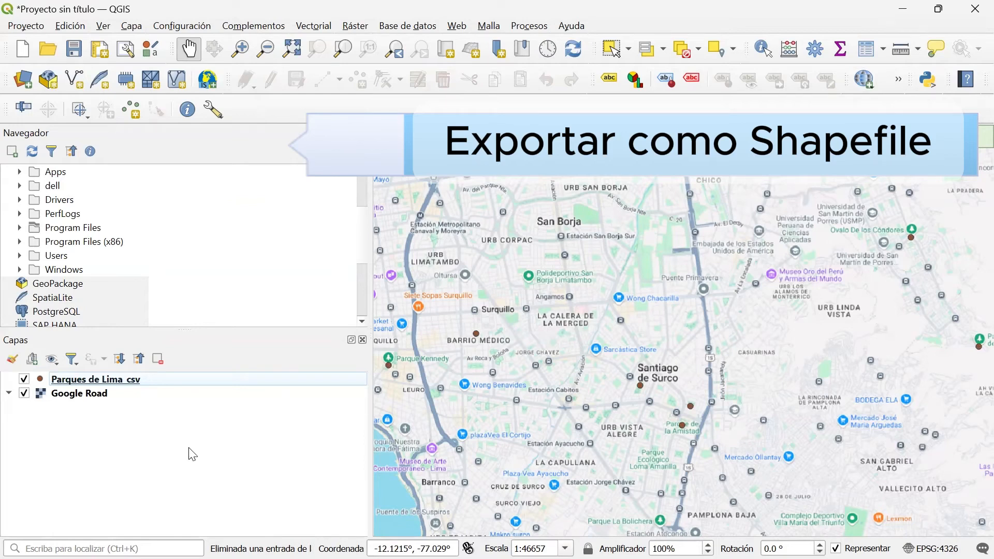
Step: Start exporting the features of the Parques de Lima_csv layer in the ESRI shapefile format (Archivo shape de ESRI)
{"action": "right_click", "coordinate": [117, 383]}
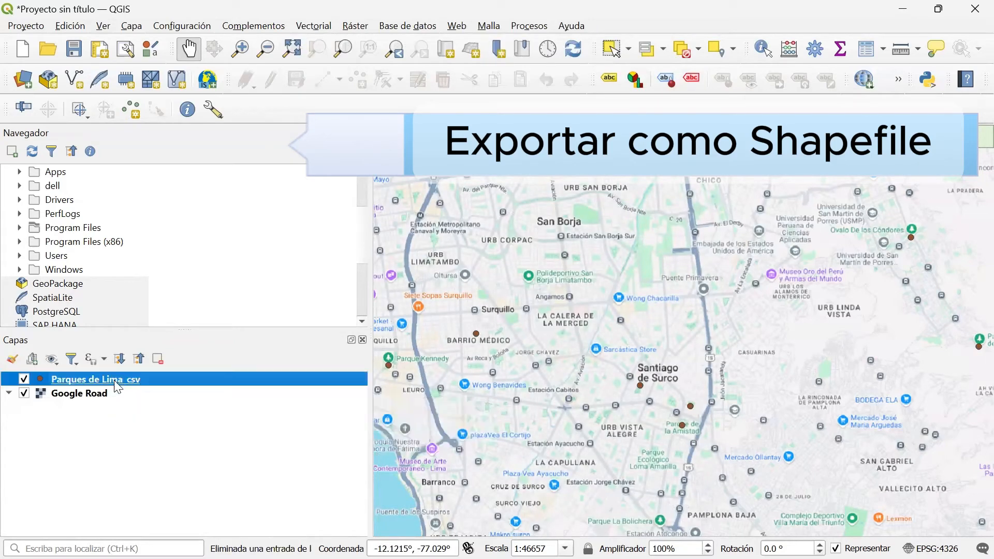
{"action": "mouse_move", "coordinate": [226, 311]}
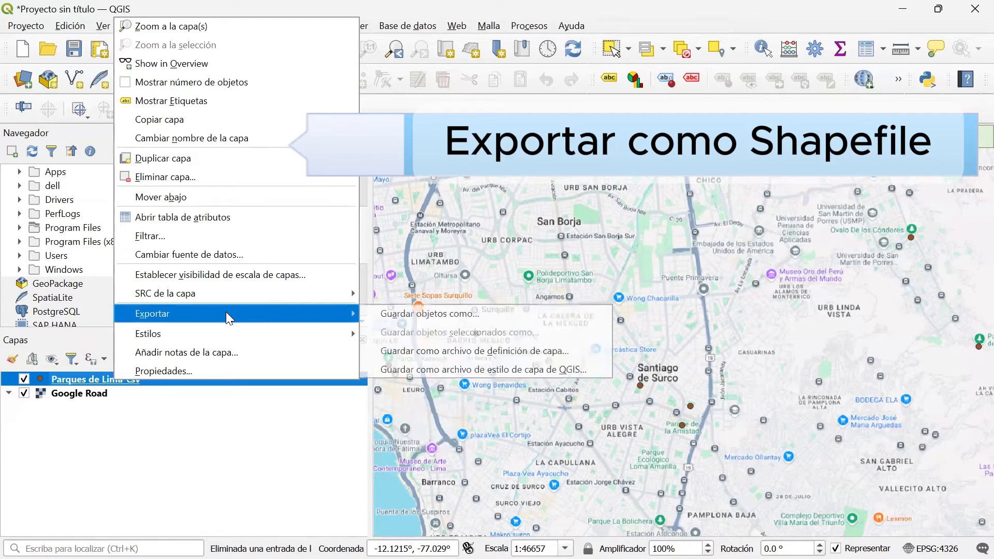
{"action": "left_click", "coordinate": [467, 315]}
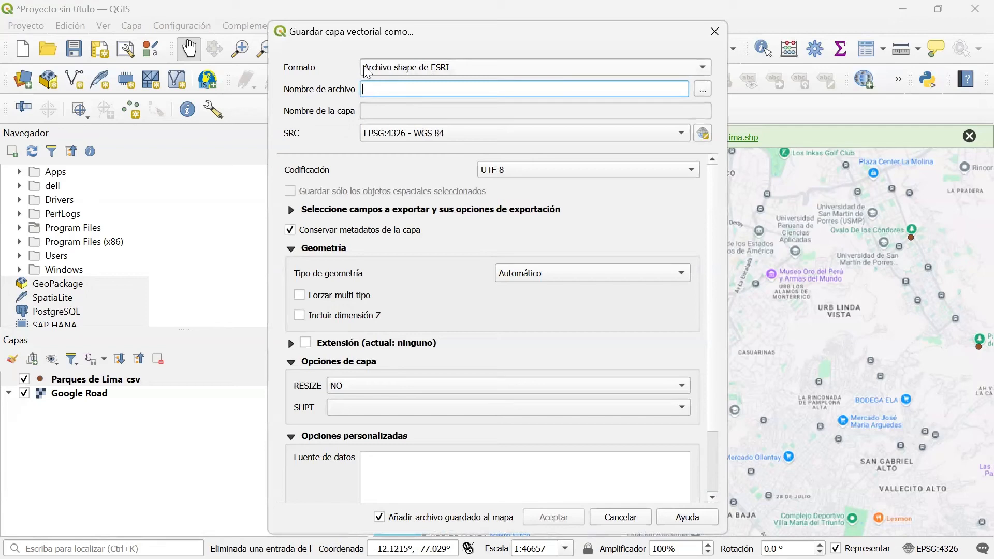
{"action": "left_click", "coordinate": [425, 68]}
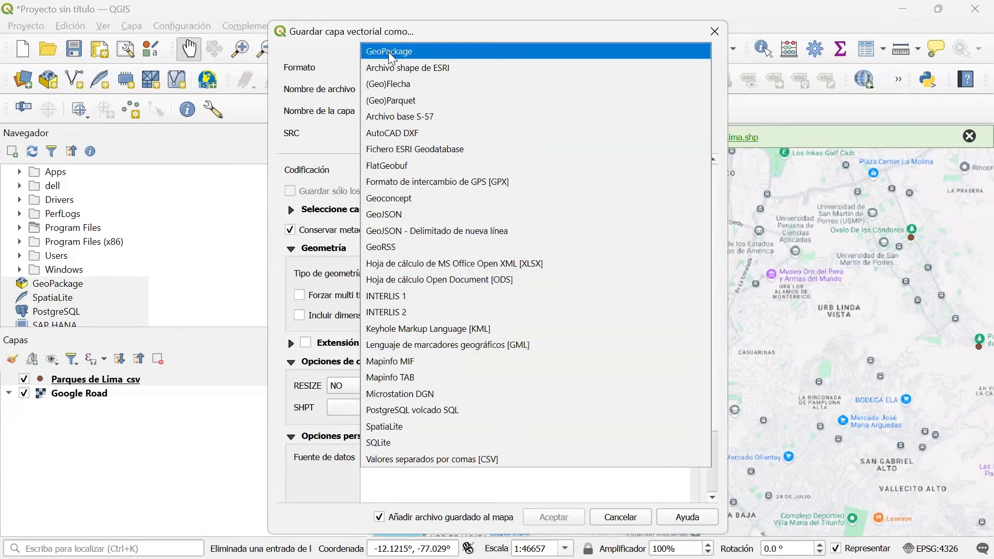
{"action": "left_click", "coordinate": [420, 66]}
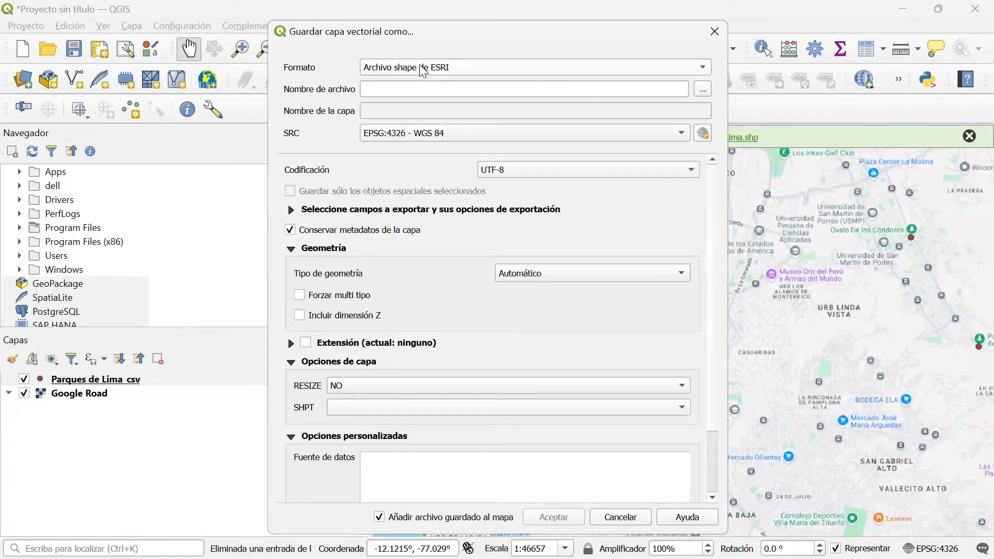
{"action": "left_click", "coordinate": [395, 90]}
{"action": "type", "text": "Parqu"}
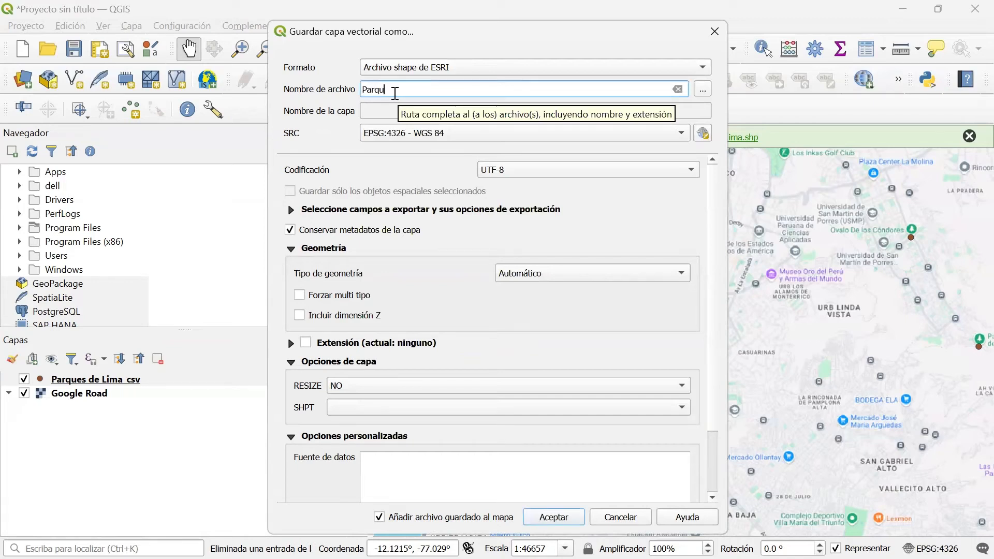
{"action": "key", "text": "BackSpace"}
{"action": "key", "text": "BackSpace"}
{"action": "key", "text": "BackSpace"}
{"action": "key", "text": "BackSpace"}
{"action": "key", "text": "BackSpace"}
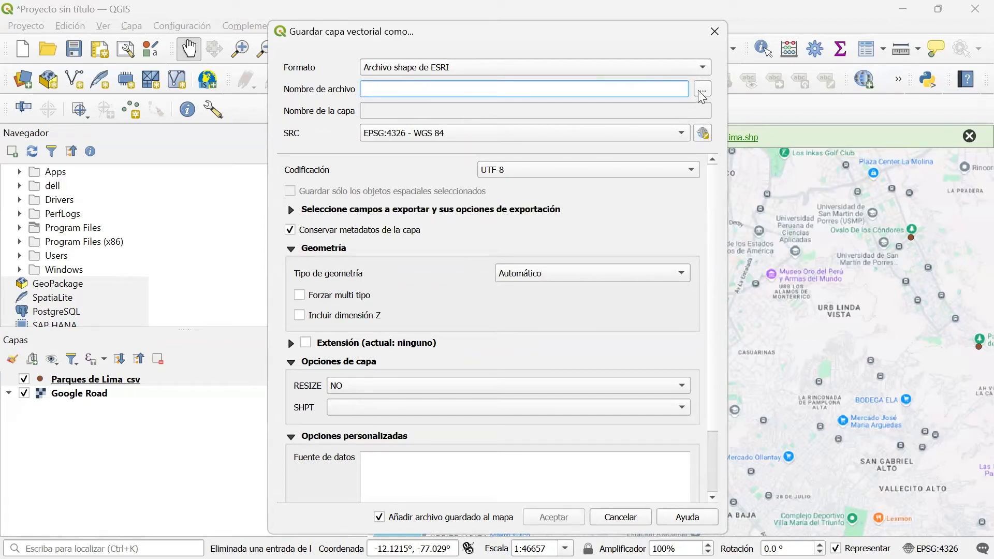
Step: Browse for the export file's location and open the Shapefiles folder inside GIS_Documents
{"action": "left_click", "coordinate": [701, 90]}
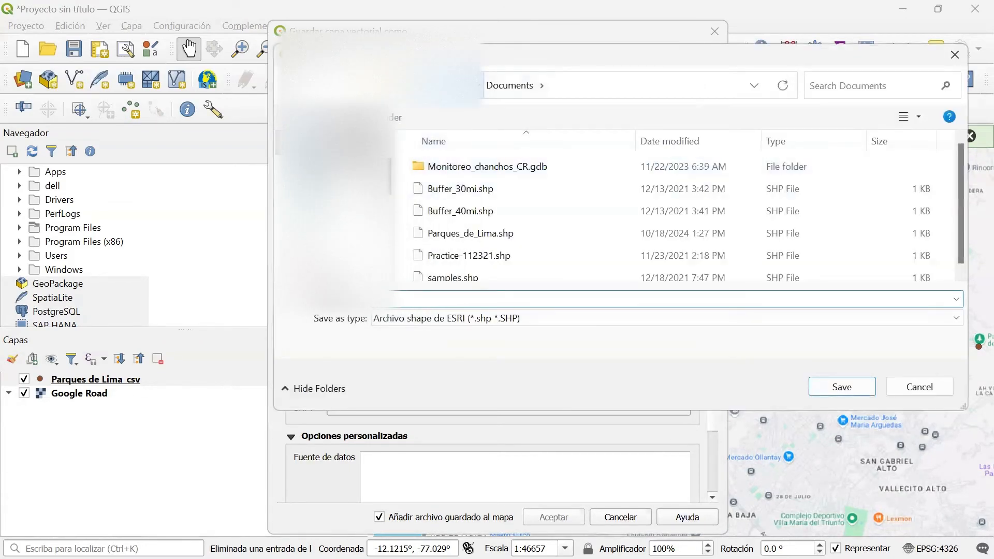
{"action": "left_click", "coordinate": [481, 85]}
{"action": "left_click", "coordinate": [450, 212]}
{"action": "double_click", "coordinate": [450, 213]}
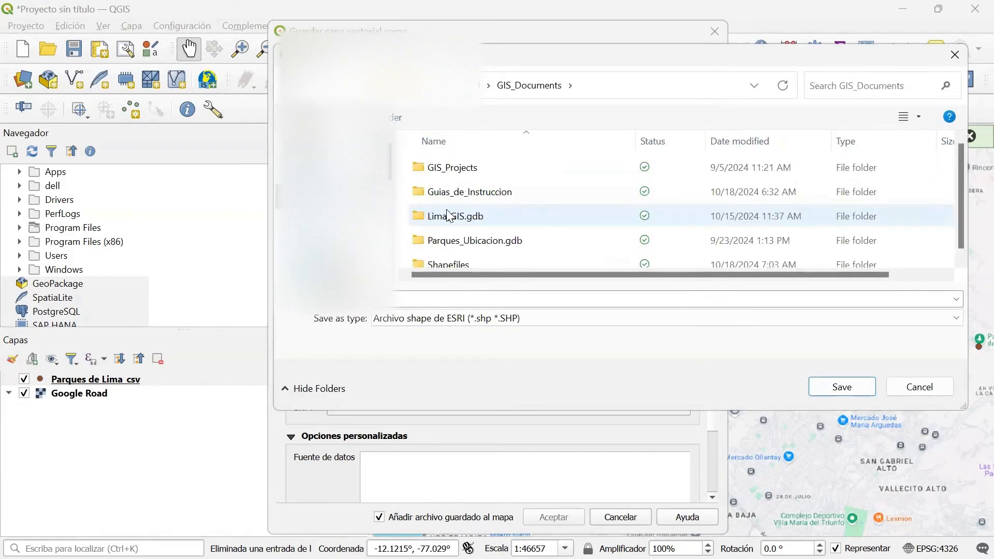
{"action": "scroll", "coordinate": [463, 236], "scroll_direction": "down", "scroll_amount": 1}
{"action": "double_click", "coordinate": [458, 262]}
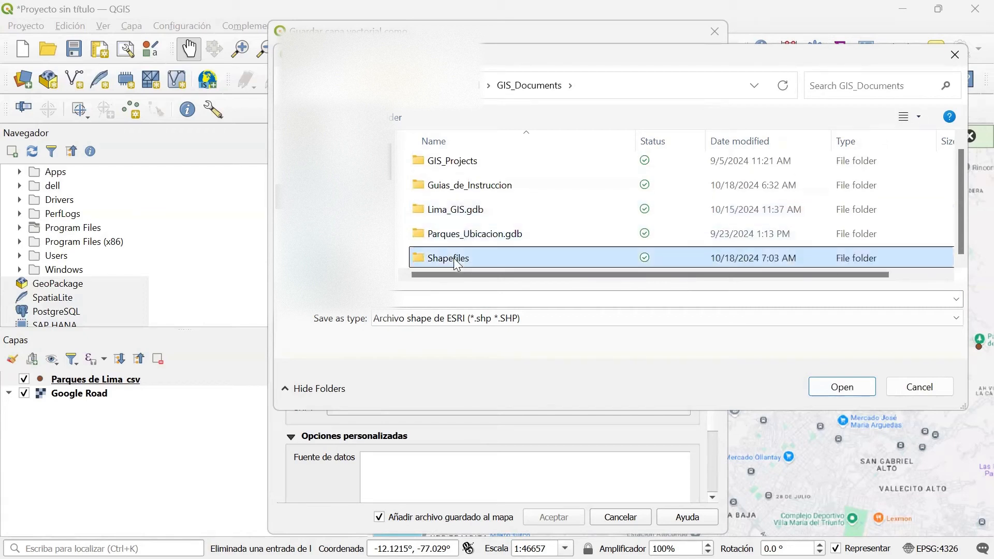
Step: Name the shapefile Parques_de_Lima and save that name and location for the export
{"action": "left_click", "coordinate": [429, 301]}
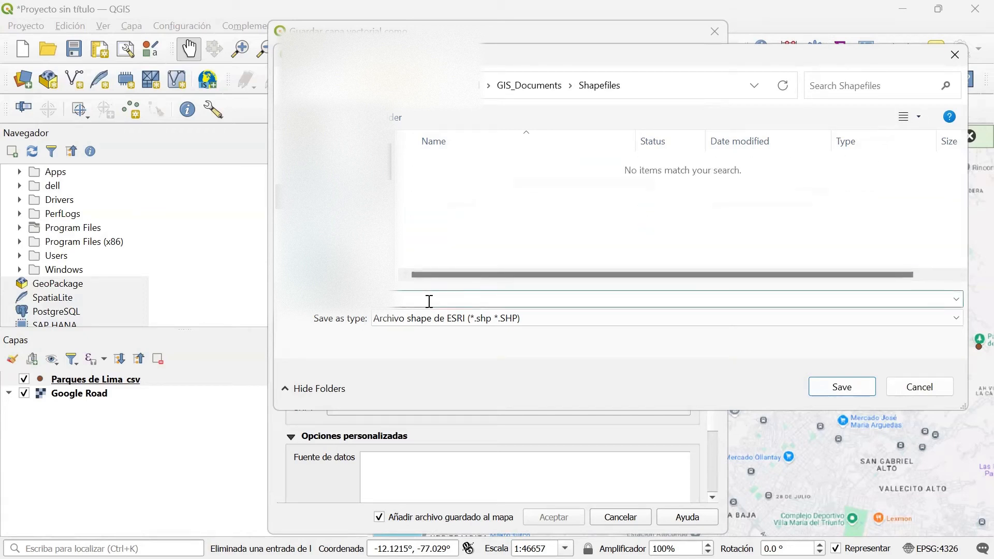
{"action": "type", "text": "Paruqe"}
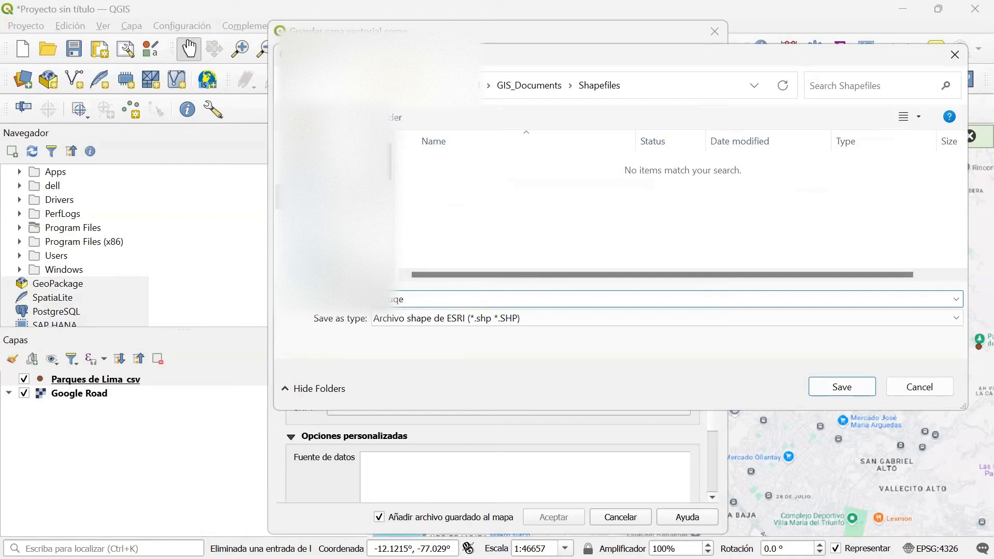
{"action": "key", "text": "BackSpace"}
{"action": "key", "text": "BackSpace"}
{"action": "type", "text": "queas"}
{"action": "key", "text": "BackSpace"}
{"action": "type", "text": "_de_Lima"}
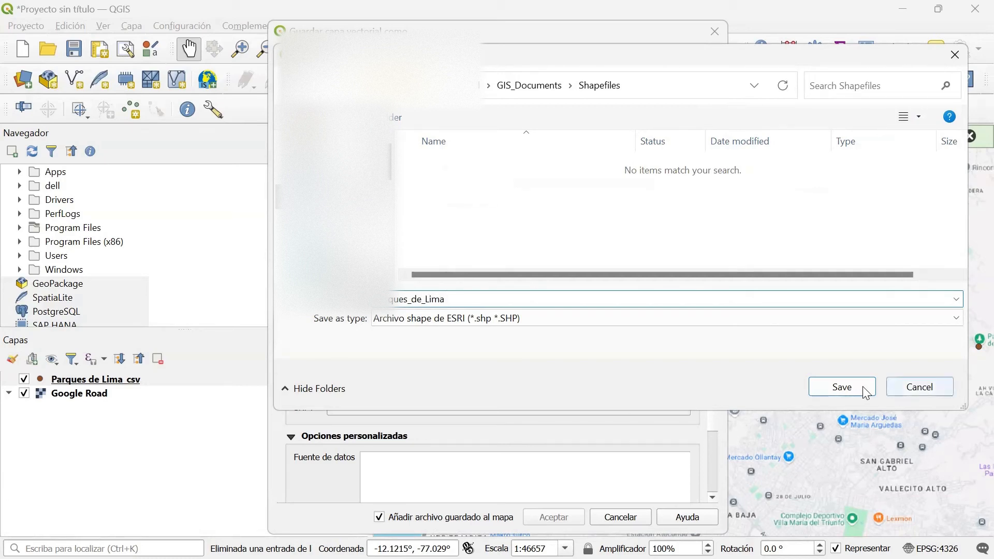
{"action": "left_click", "coordinate": [864, 390]}
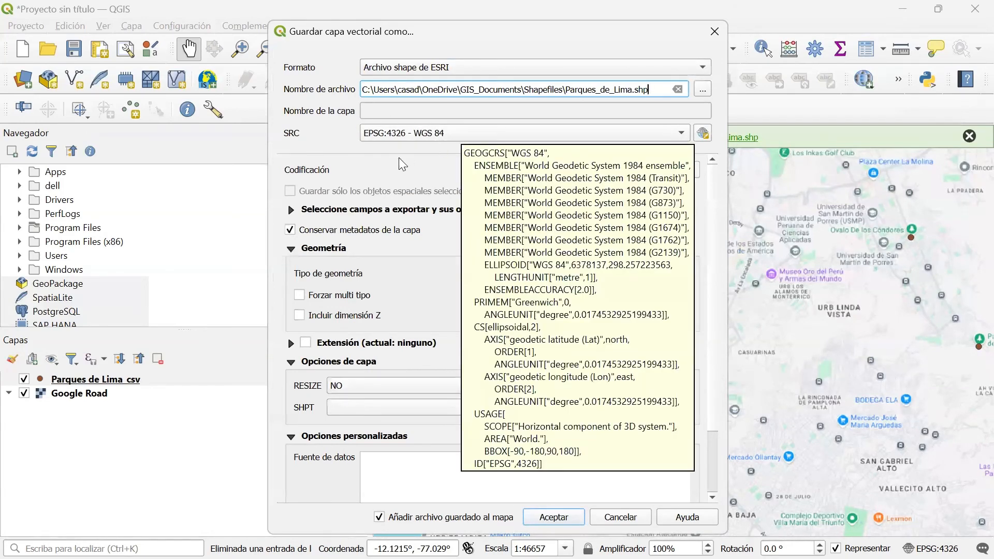
Step: Set the geometry type to Punto and run the export, adding the saved file to the map
{"action": "scroll", "coordinate": [400, 158], "scroll_direction": "down", "scroll_amount": 2}
{"action": "scroll", "coordinate": [401, 155], "scroll_direction": "up", "scroll_amount": 1}
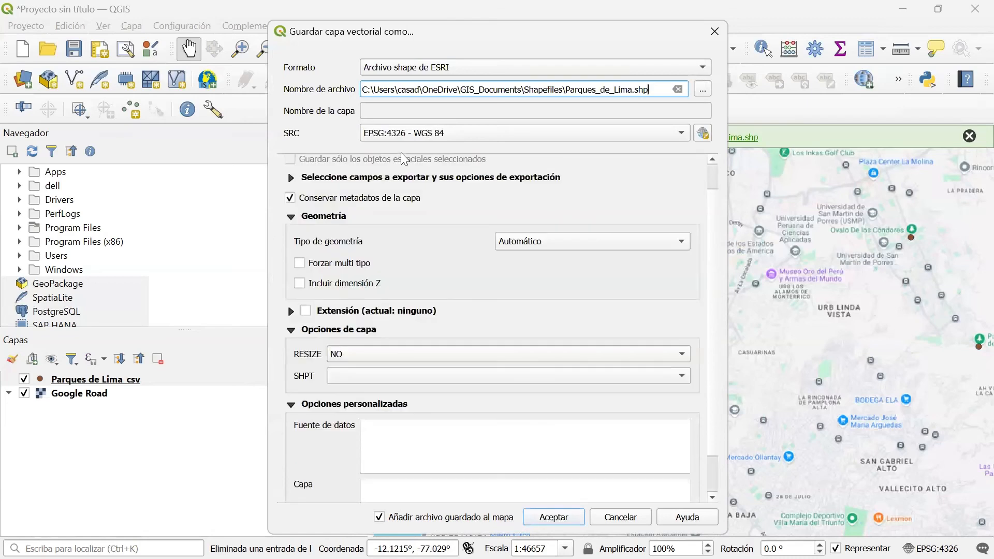
{"action": "left_click", "coordinate": [563, 242]}
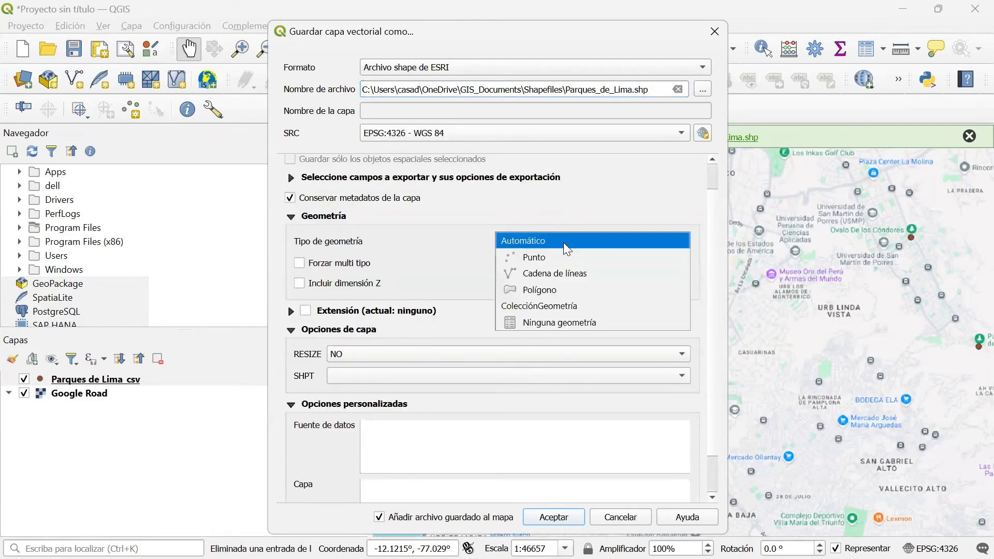
{"action": "left_click", "coordinate": [545, 261]}
{"action": "scroll", "coordinate": [712, 207], "scroll_direction": "up", "scroll_amount": 1}
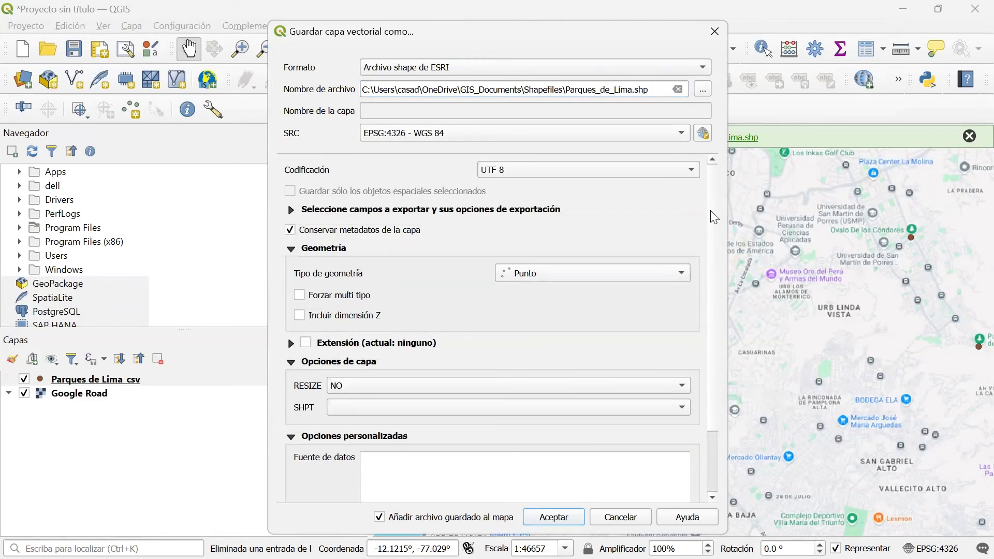
{"action": "left_click", "coordinate": [553, 518]}
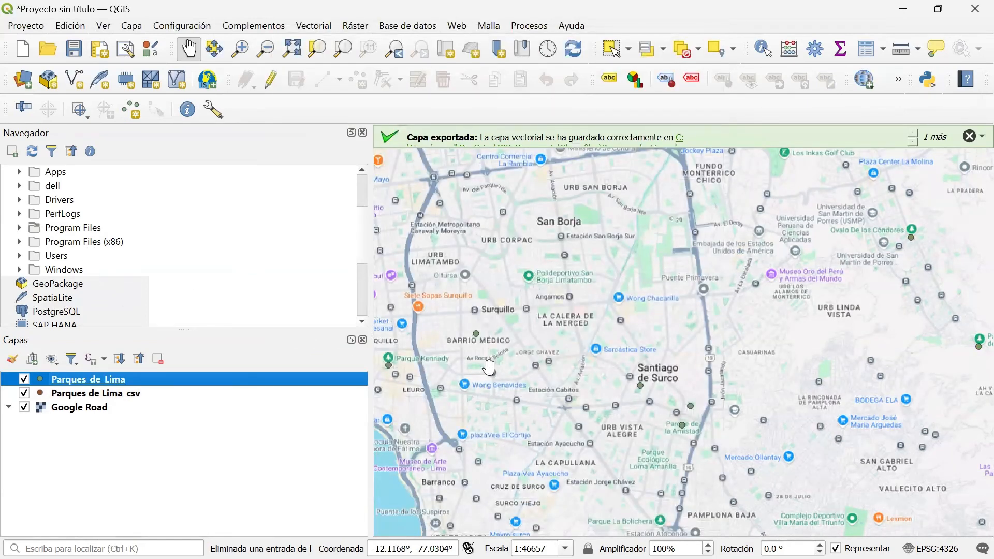
Step: Locate the exported Parques_de_Lima.shp in the browser tree under Inicio, OneDrive, GIS_Documents, Shapefiles, collapsing the C: drive on the way
{"action": "scroll", "coordinate": [58, 231], "scroll_direction": "up", "scroll_amount": 2}
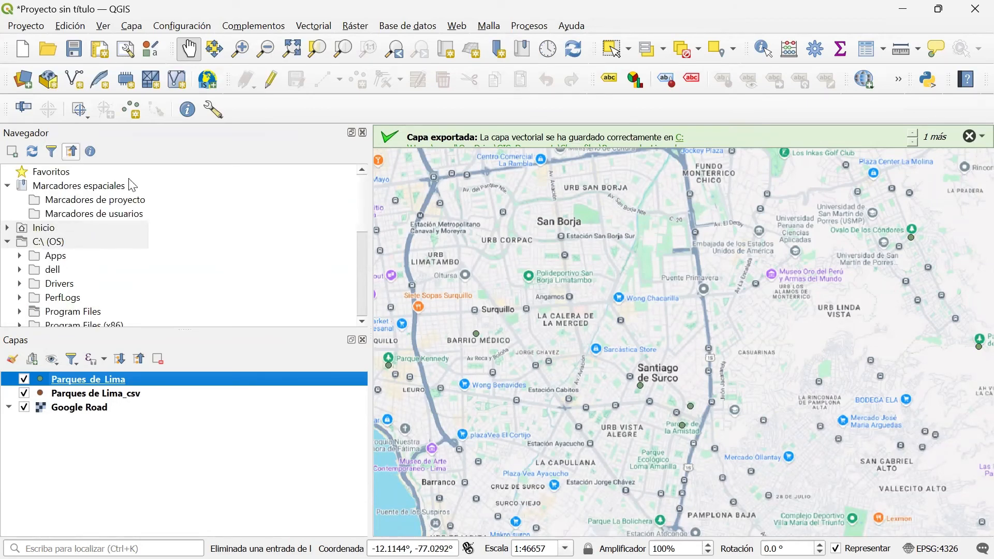
{"action": "scroll", "coordinate": [77, 289], "scroll_direction": "down", "scroll_amount": 1}
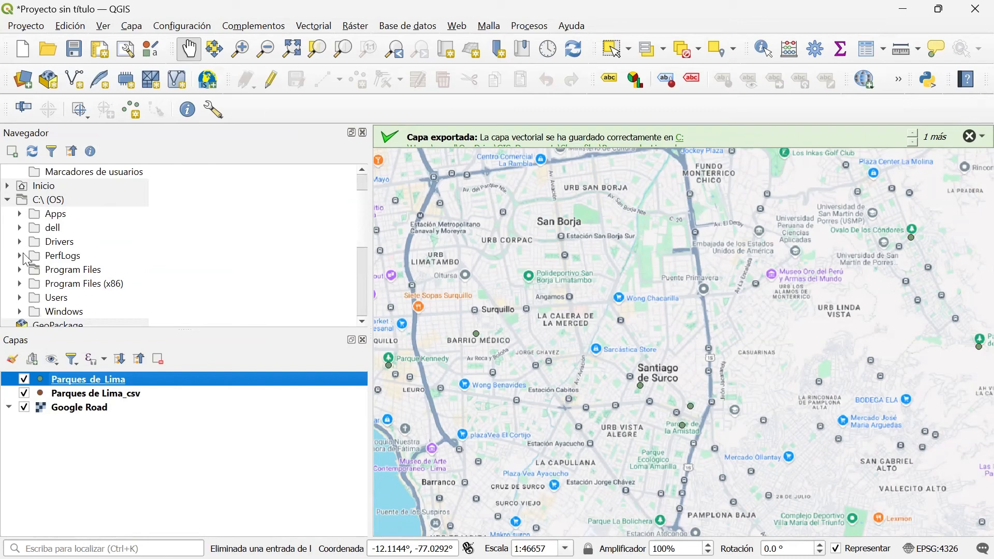
{"action": "left_click", "coordinate": [8, 200]}
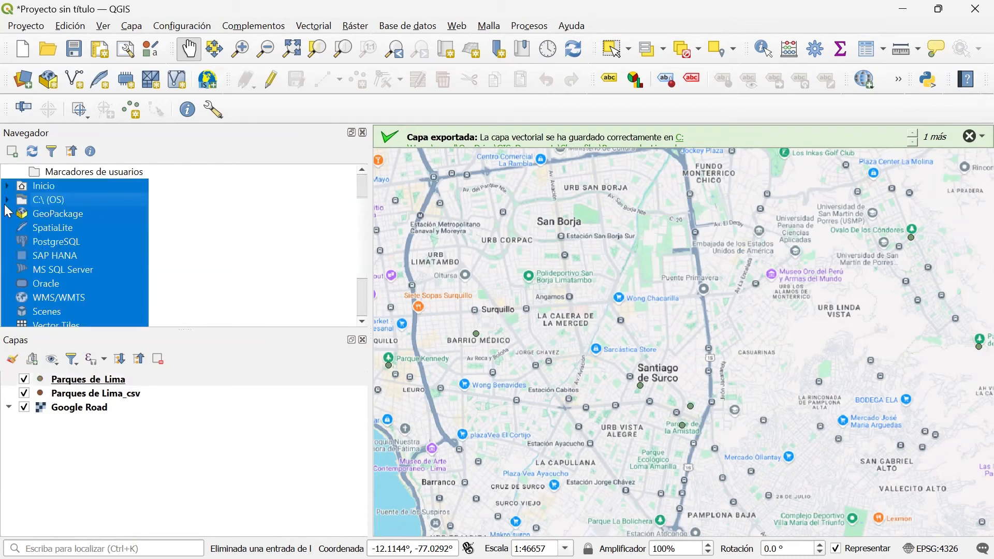
{"action": "left_click", "coordinate": [8, 200]}
{"action": "left_click", "coordinate": [8, 187]}
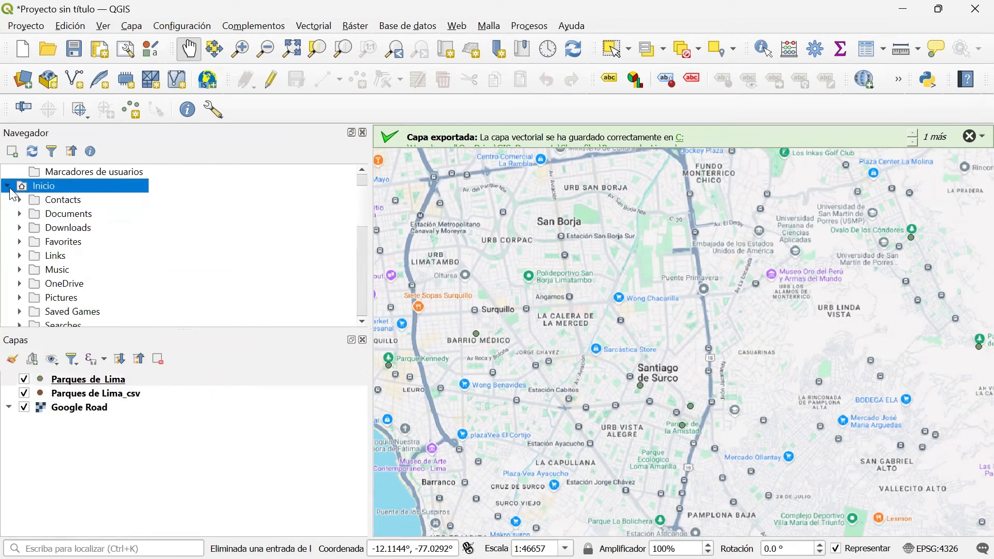
{"action": "left_click", "coordinate": [19, 214]}
{"action": "left_click", "coordinate": [45, 284]}
{"action": "scroll", "coordinate": [61, 284], "scroll_direction": "down", "scroll_amount": 1}
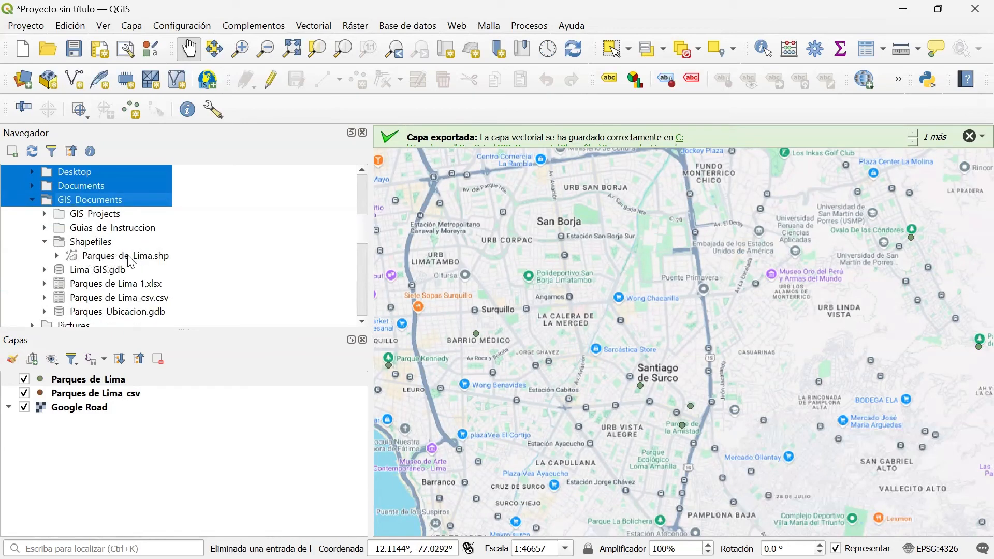
Step: Switch to File Explorer and open the Shapefiles folder inside the OneDrive GIS_Documents folder to examine the exported files
{"action": "left_click", "coordinate": [561, 541]}
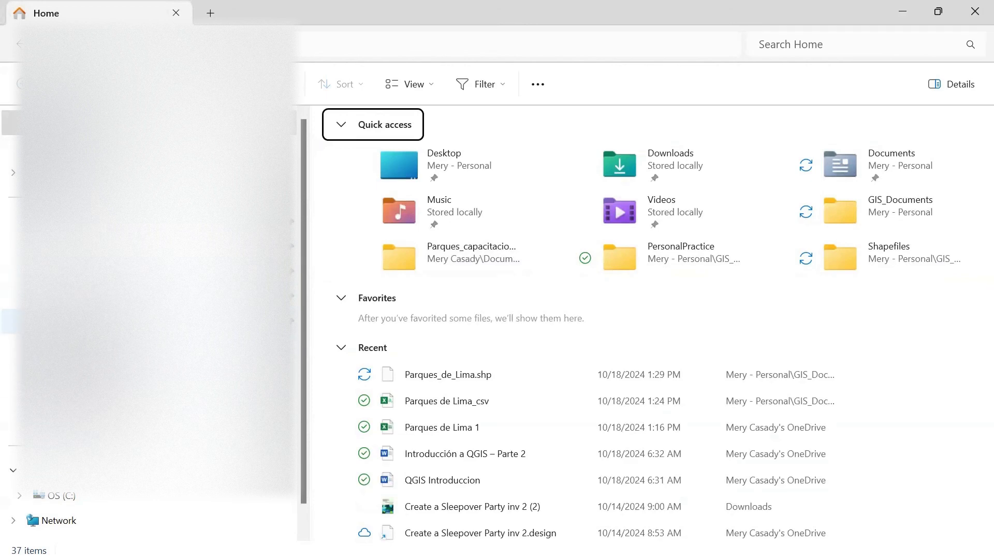
{"action": "left_click", "coordinate": [78, 272]}
{"action": "double_click", "coordinate": [389, 266]}
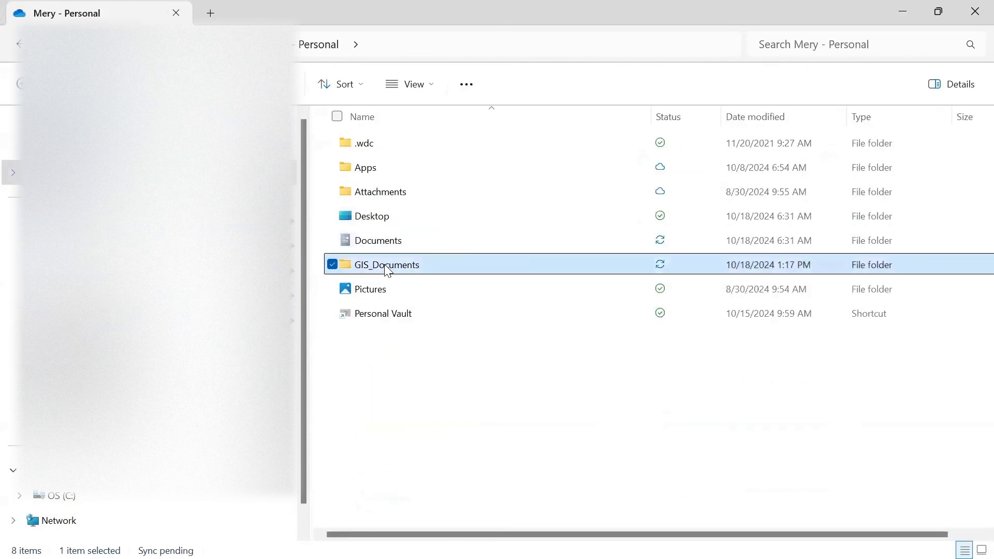
{"action": "double_click", "coordinate": [383, 240]}
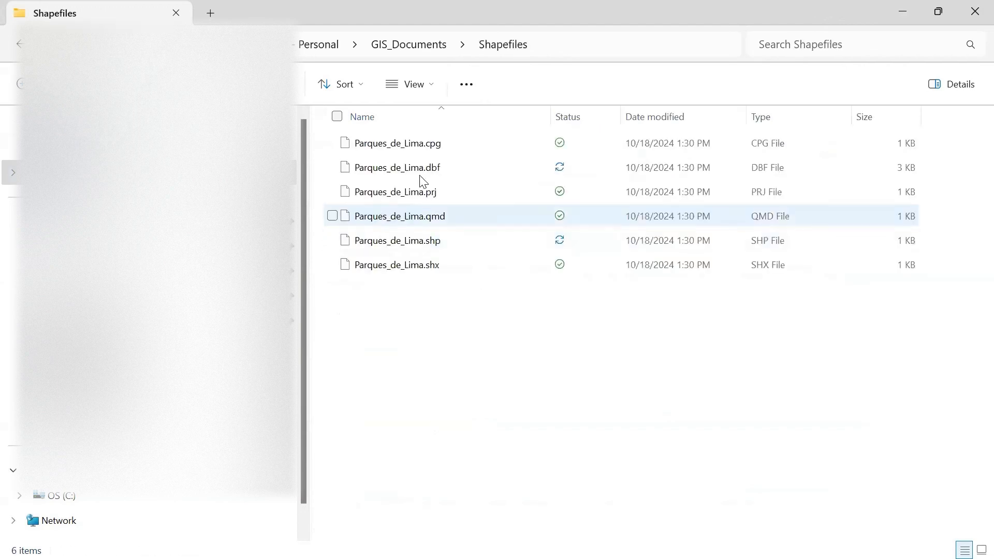